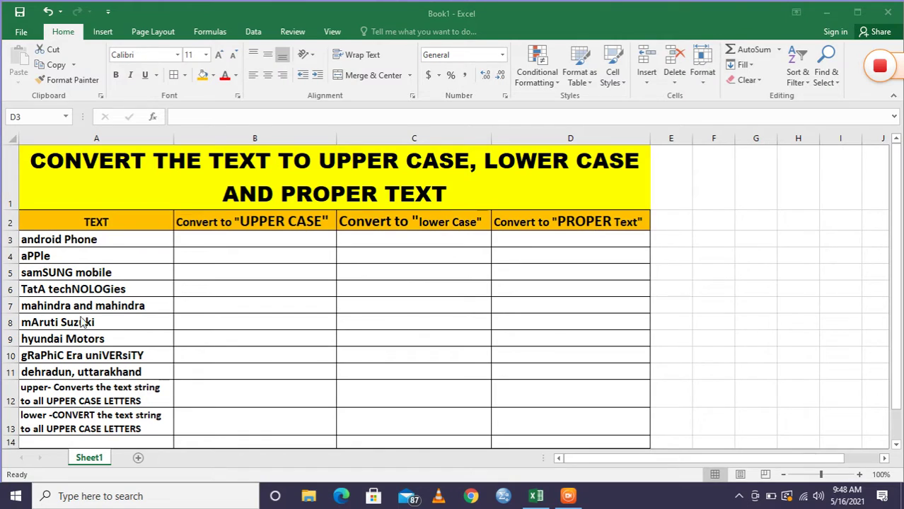
Enter the formula =upper(A3) in cell B3 to convert the first text entry to upper case
{"action": "left_click", "coordinate": [115, 241]}
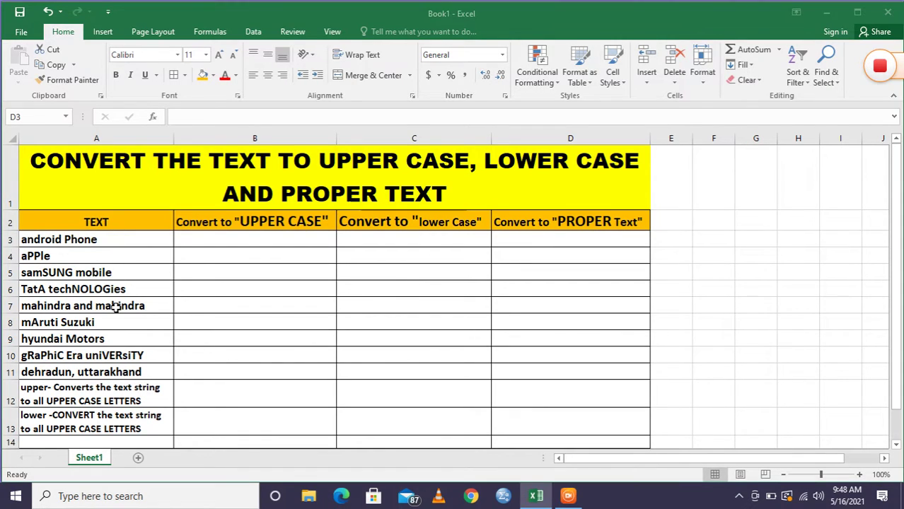
{"action": "left_click_drag", "start_coordinate": [118, 243], "coordinate": [121, 427]}
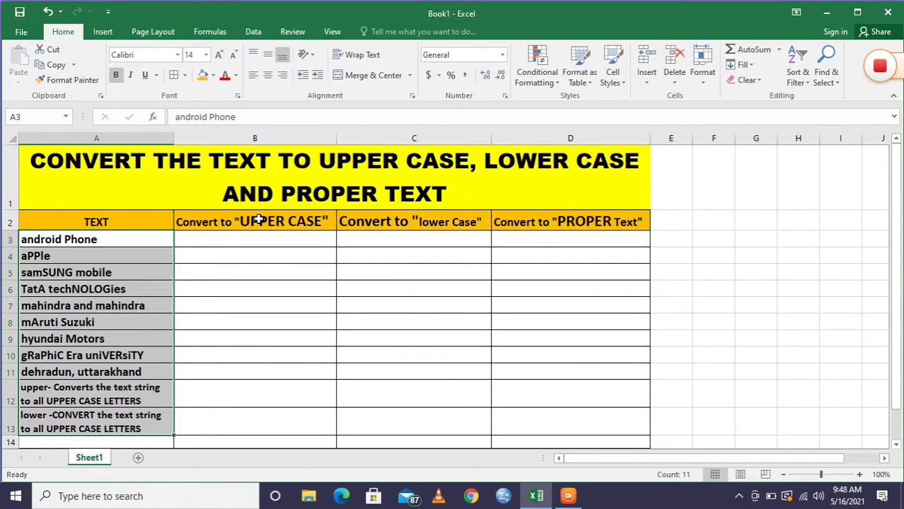
{"action": "left_click", "coordinate": [222, 240]}
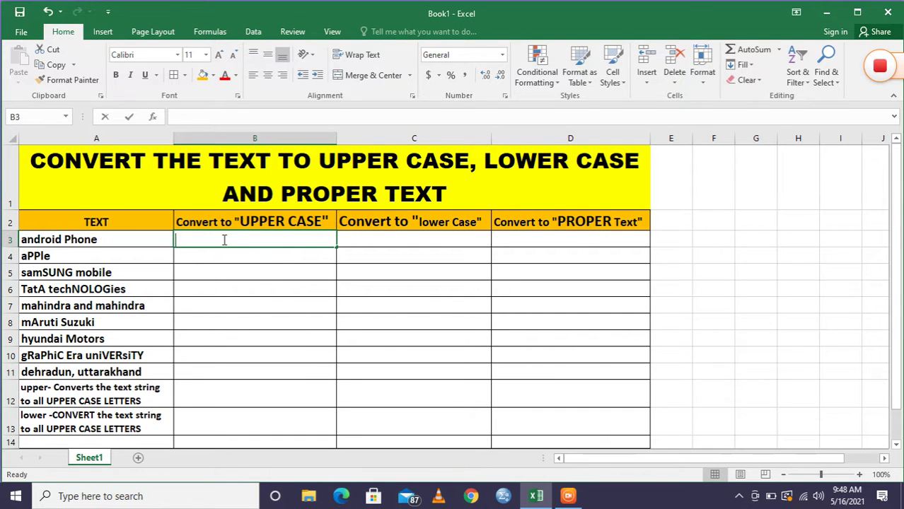
{"action": "type", "text": "="}
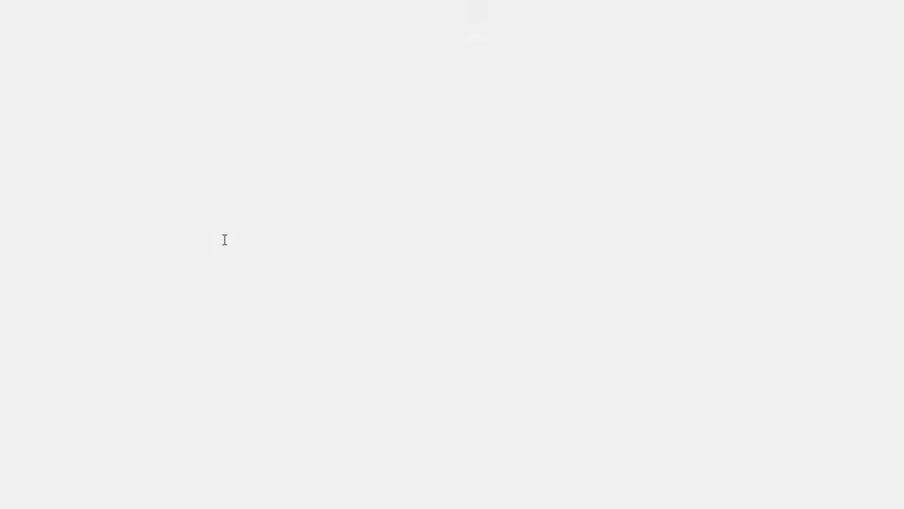
{"action": "type", "text": "upper"}
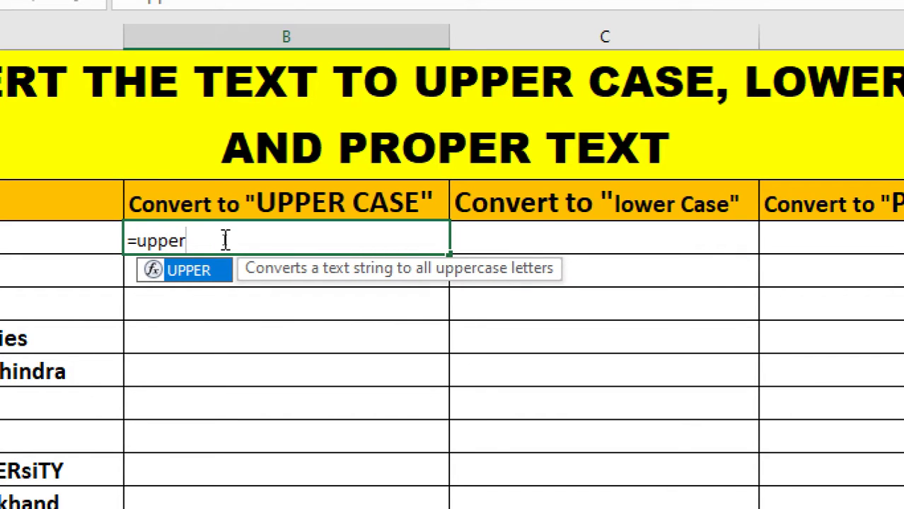
{"action": "type", "text": "("}
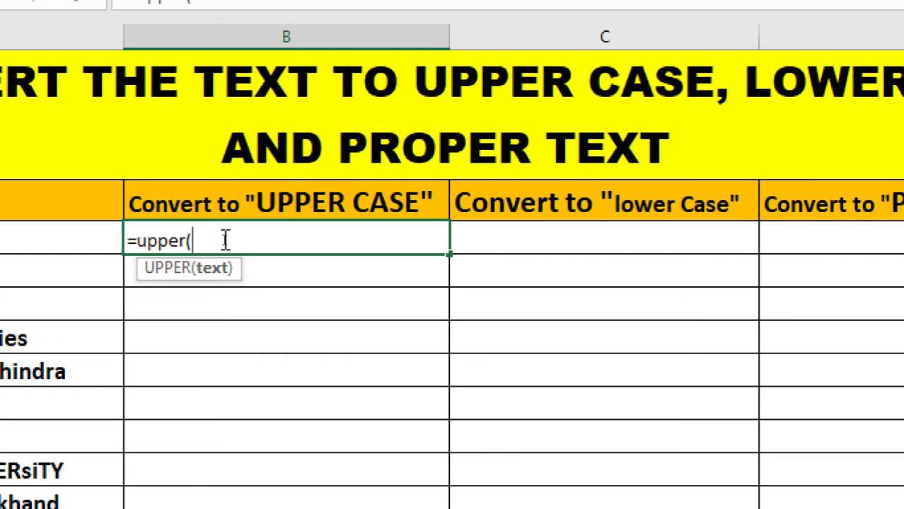
{"action": "key", "text": "BackSpace"}
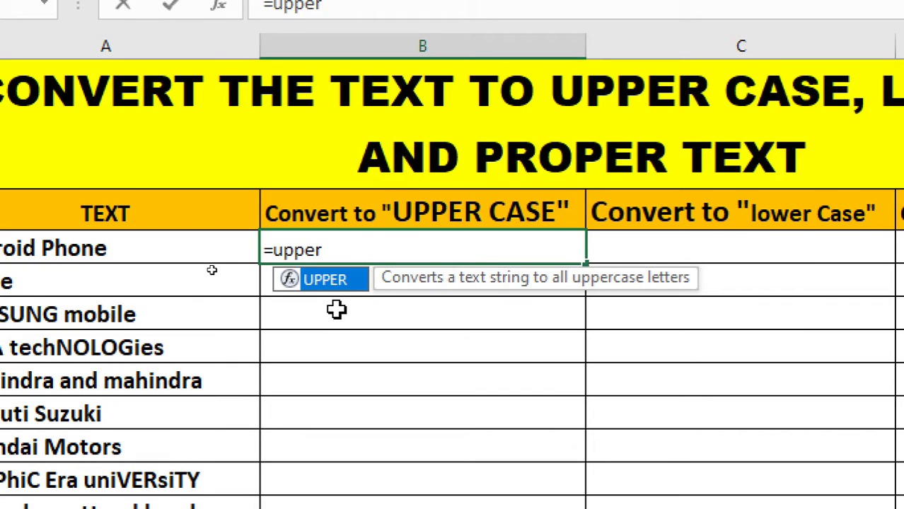
{"action": "type", "text": "("}
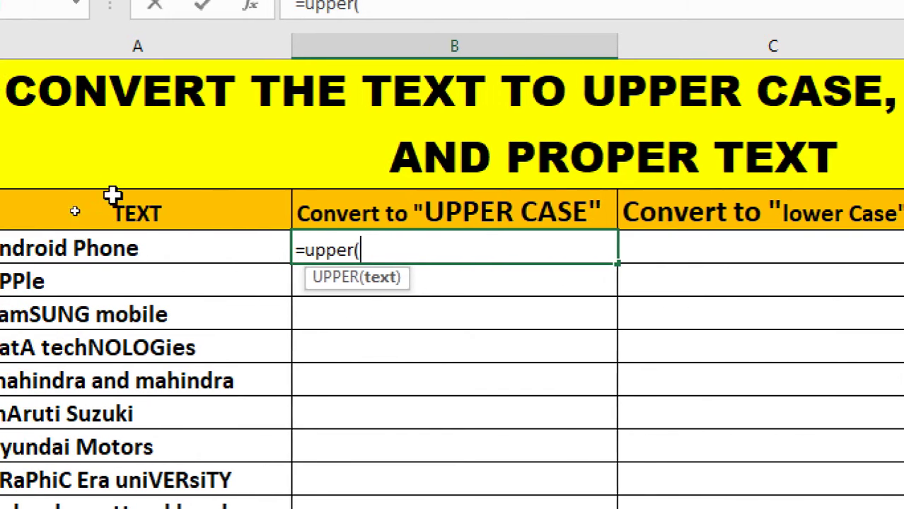
{"action": "left_click", "coordinate": [66, 249]}
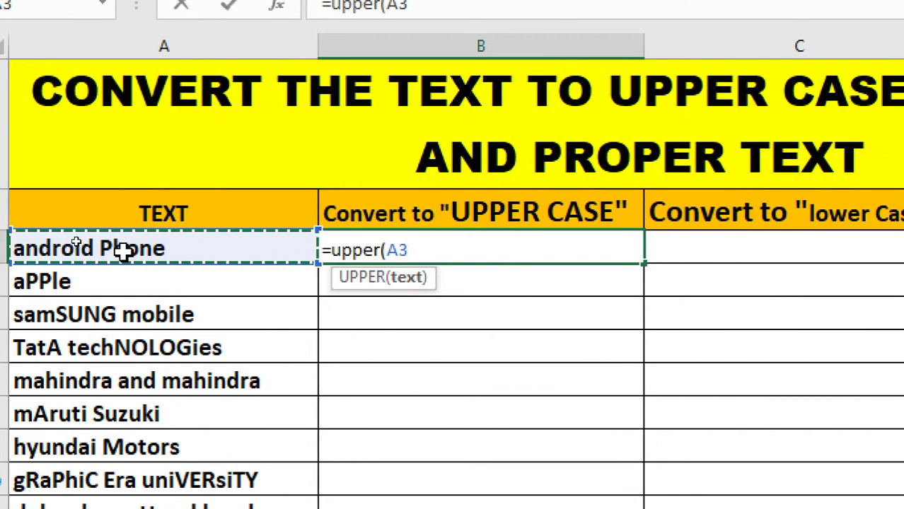
{"action": "type", "text": ")"}
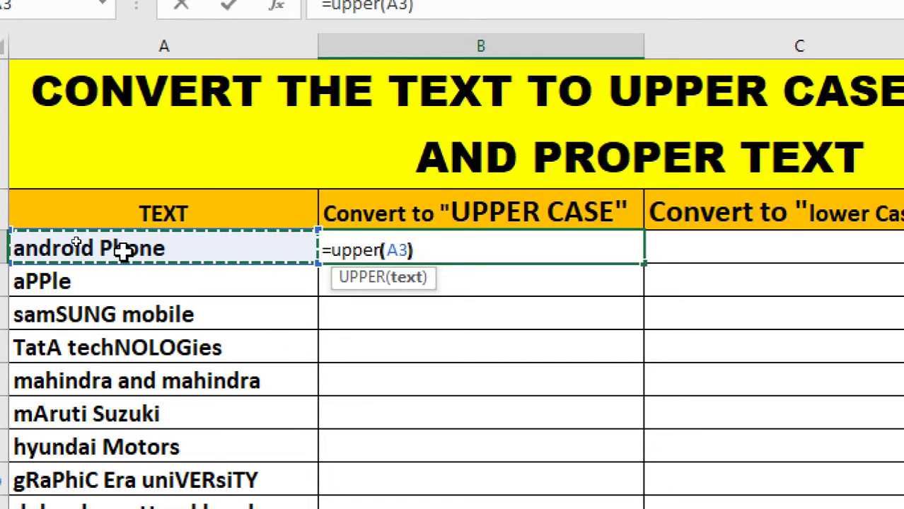
{"action": "key", "text": "Return"}
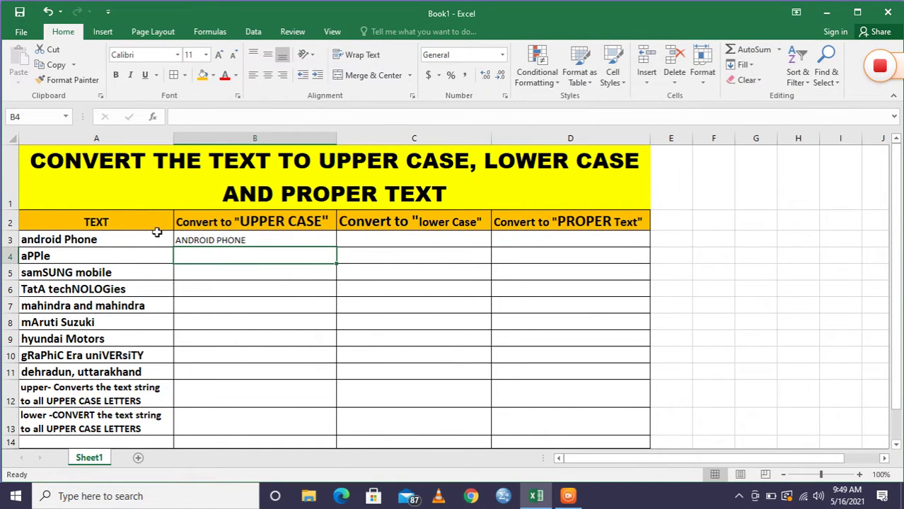
Fill the UPPER formula from B3 down through B14 and wrap the text in column B
{"action": "left_click", "coordinate": [302, 247]}
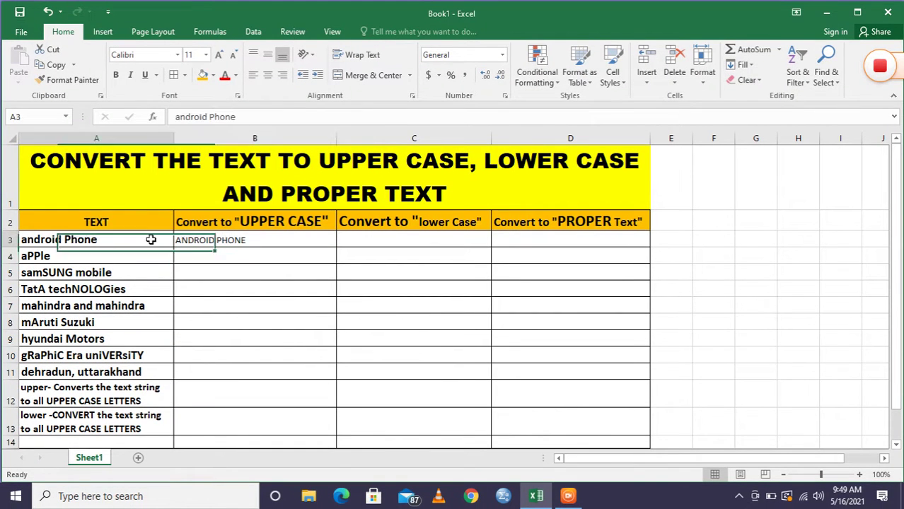
{"action": "left_click_drag", "start_coordinate": [151, 240], "coordinate": [142, 432]}
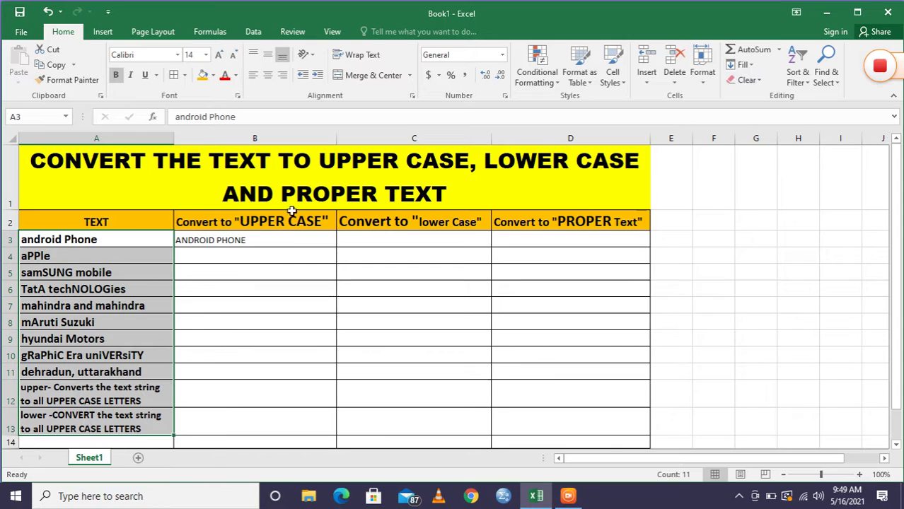
{"action": "left_click", "coordinate": [287, 239]}
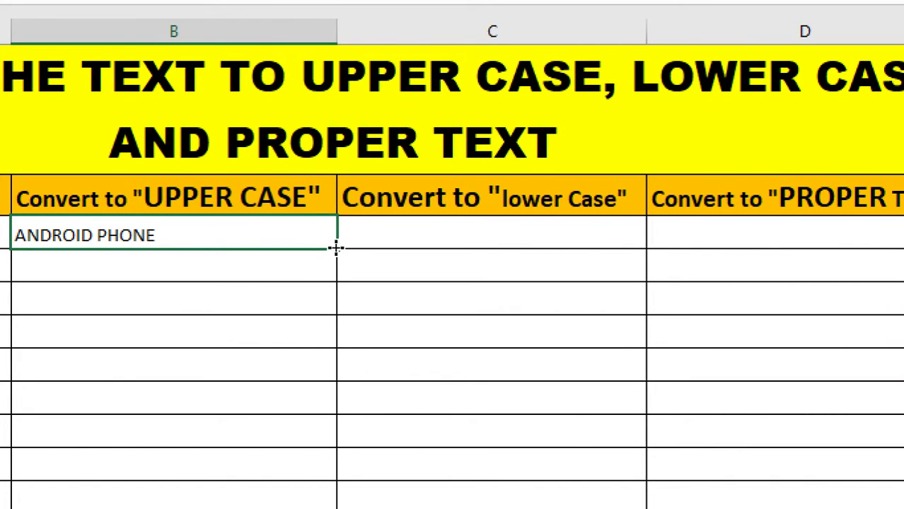
{"action": "left_click_drag", "start_coordinate": [336, 247], "coordinate": [333, 508]}
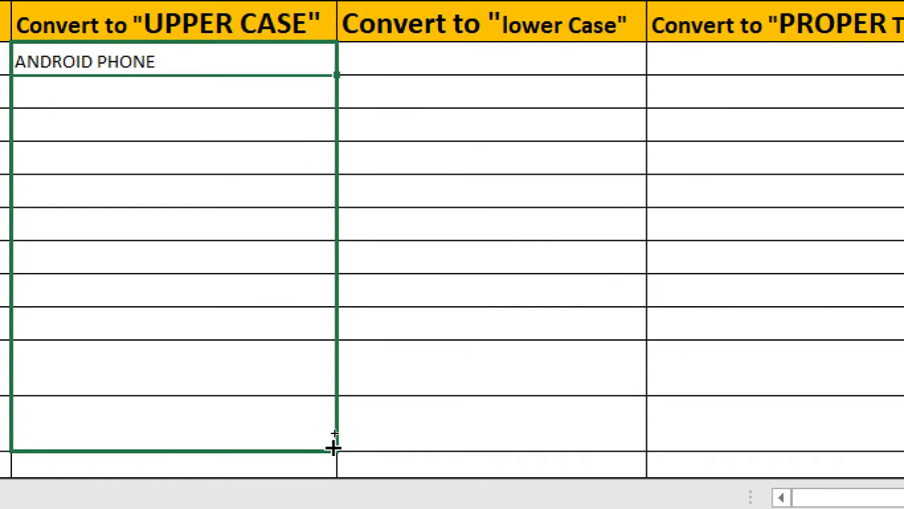
{"action": "mouse_move", "coordinate": [333, 447]}
{"action": "left_mouse_down"}
{"action": "mouse_move", "coordinate": [336, 471]}
{"action": "mouse_move", "coordinate": [336, 447]}
{"action": "left_mouse_up"}
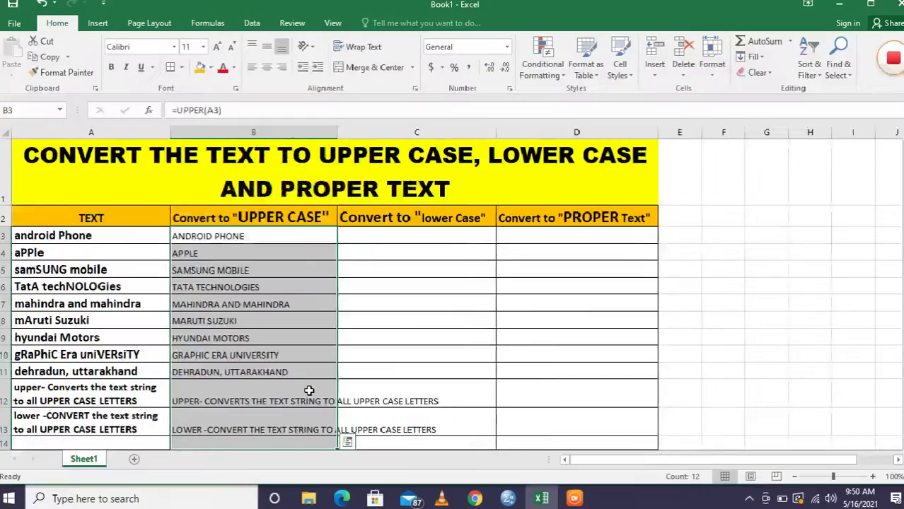
{"action": "key", "text": "ctrl+q"}
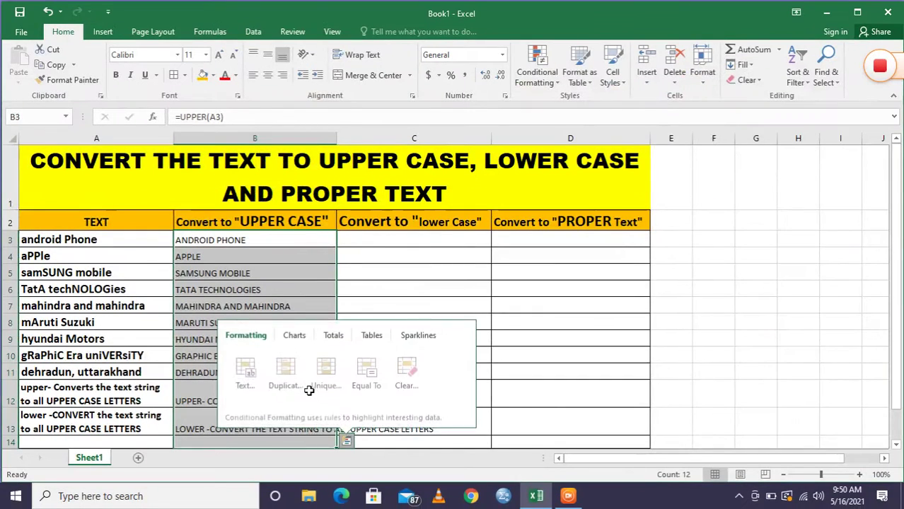
{"action": "left_click", "coordinate": [280, 138]}
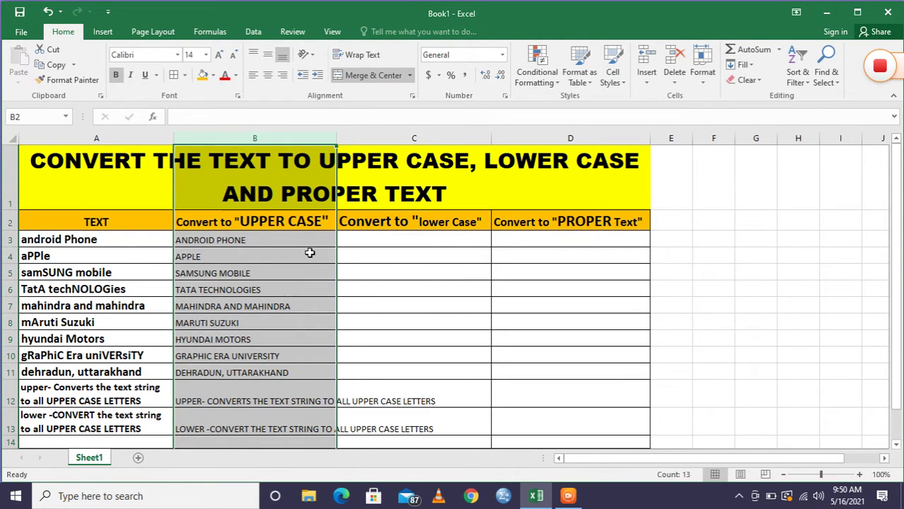
{"action": "left_click", "coordinate": [366, 56]}
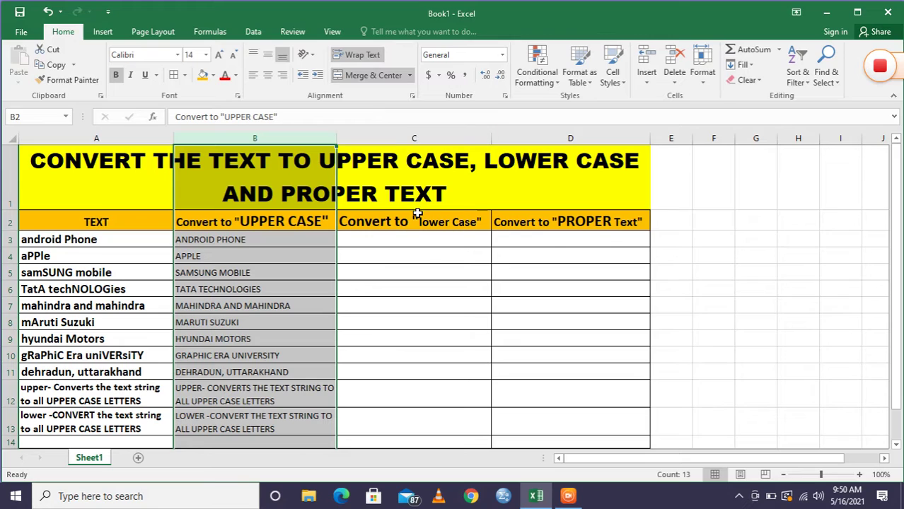
Enter the formula =lower(A3) in cell C3 to convert the first text entry to lower case
{"action": "left_click", "coordinate": [396, 243]}
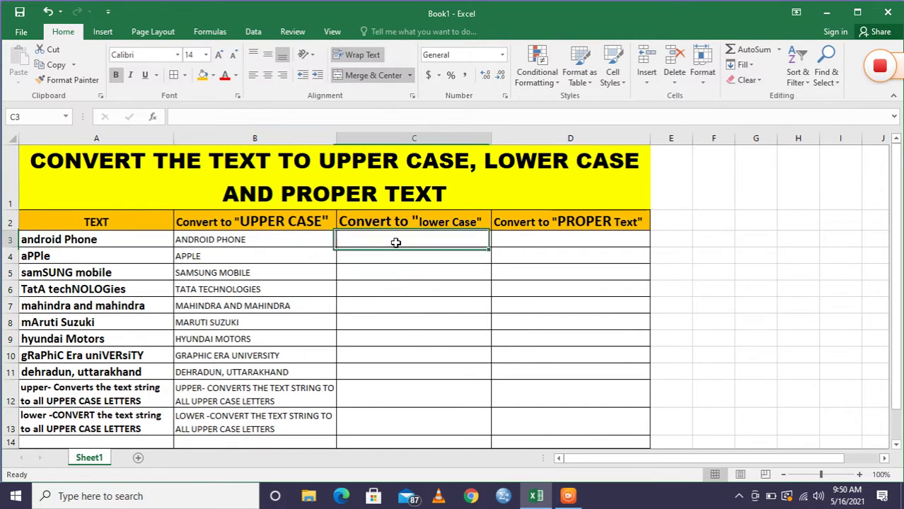
{"action": "type", "text": "="}
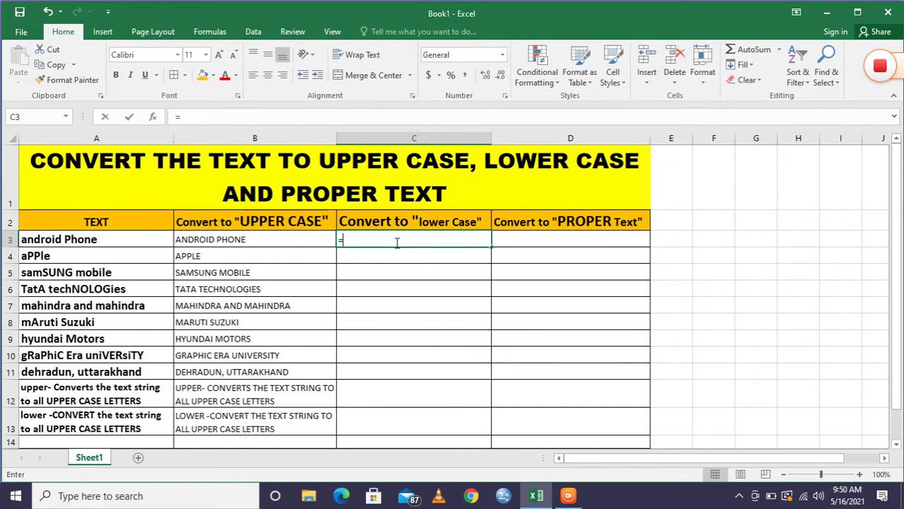
{"action": "type", "text": "lower"}
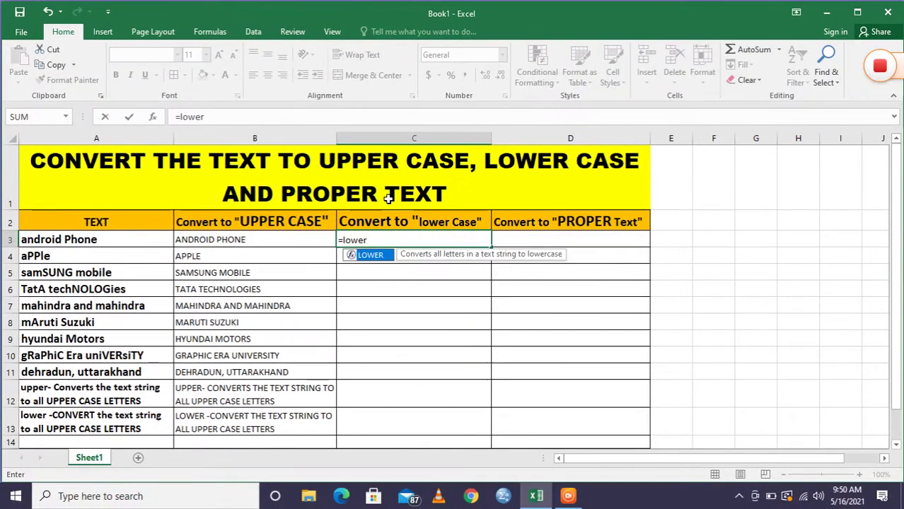
{"action": "type", "text": "("}
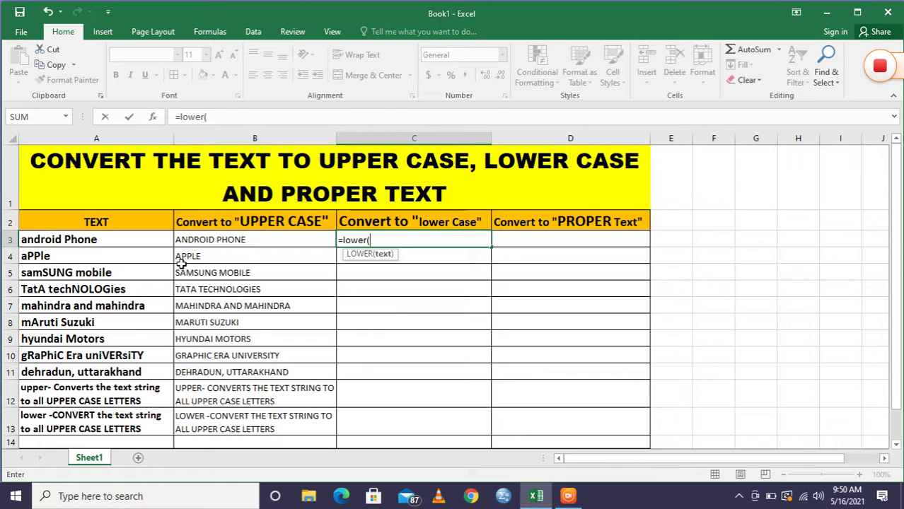
{"action": "left_click", "coordinate": [129, 236]}
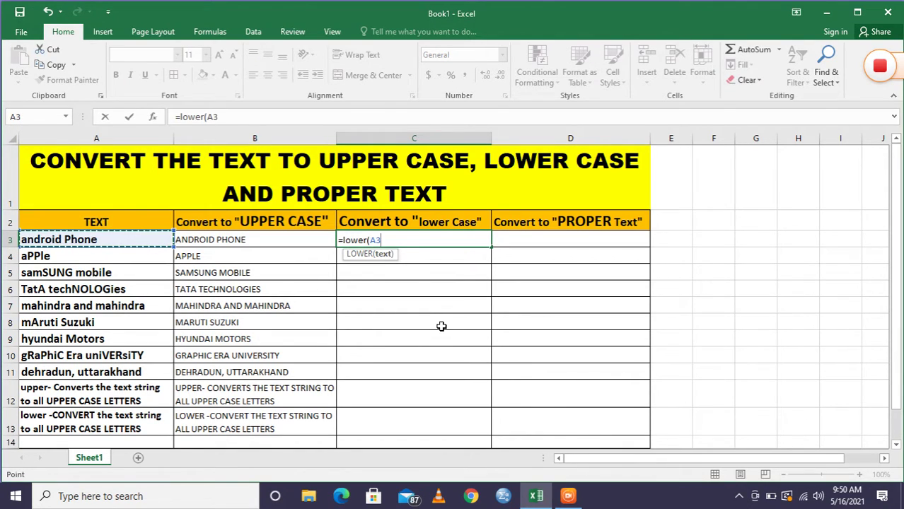
{"action": "type", "text": ")"}
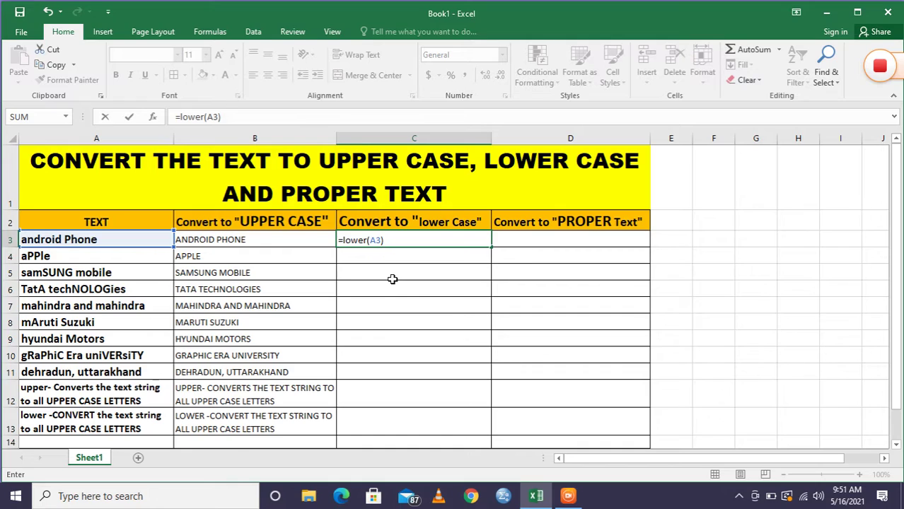
{"action": "key", "text": "Return"}
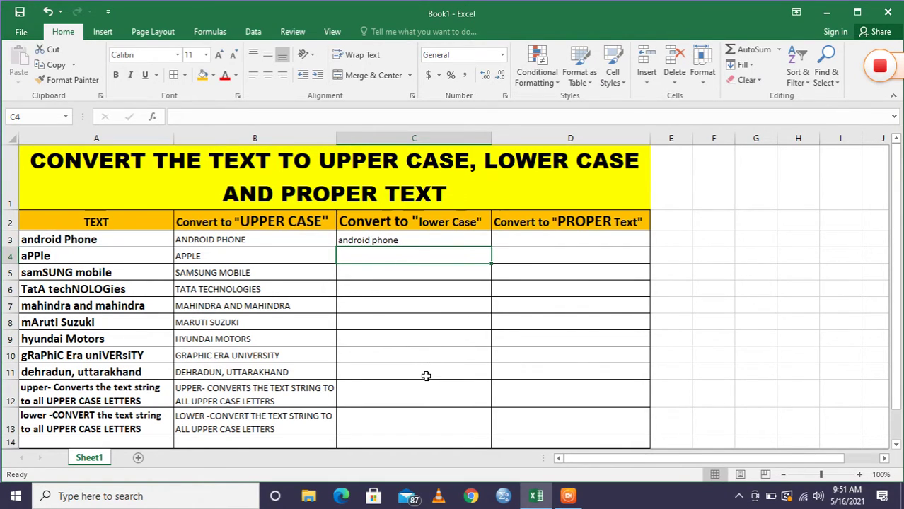
Fill the LOWER formula from C3 down through C13 and wrap the text in those cells
{"action": "left_click", "coordinate": [60, 259]}
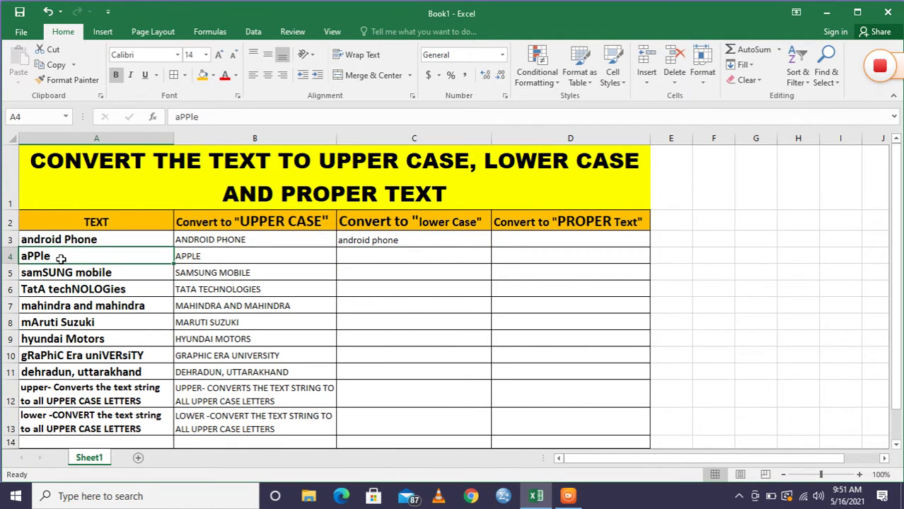
{"action": "left_click", "coordinate": [72, 277]}
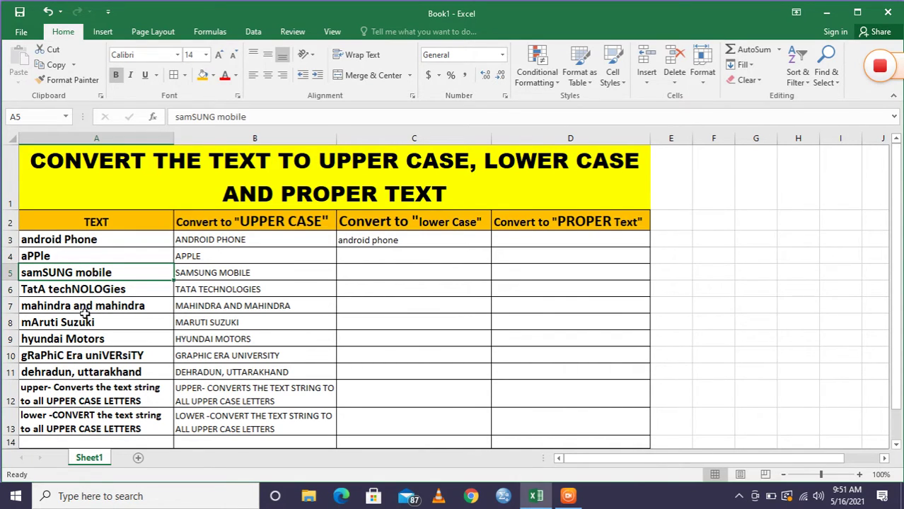
{"action": "left_click_drag", "start_coordinate": [111, 239], "coordinate": [120, 420]}
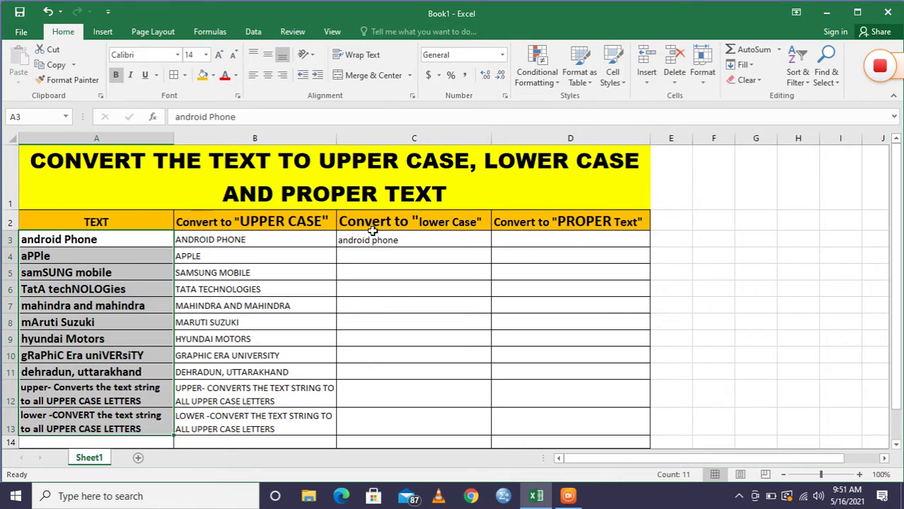
{"action": "left_click", "coordinate": [399, 241]}
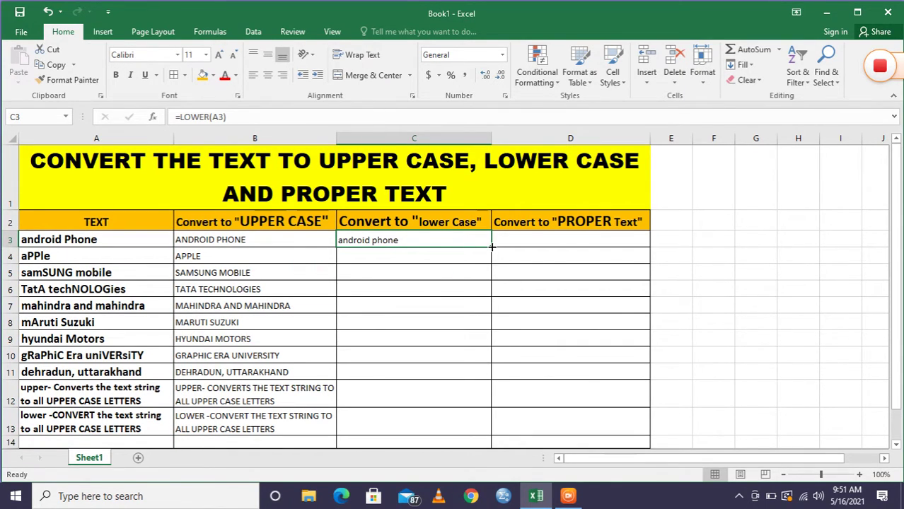
{"action": "left_click_drag", "start_coordinate": [492, 246], "coordinate": [498, 440]}
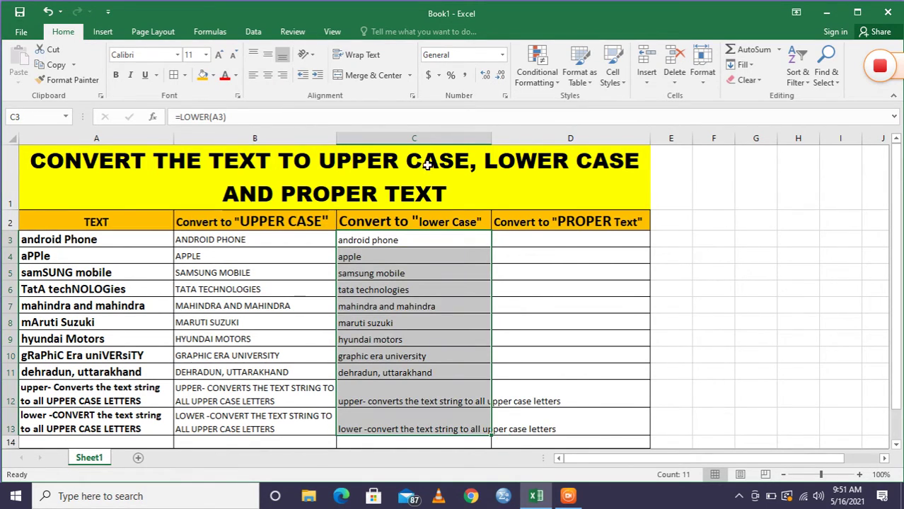
{"action": "left_click", "coordinate": [361, 55]}
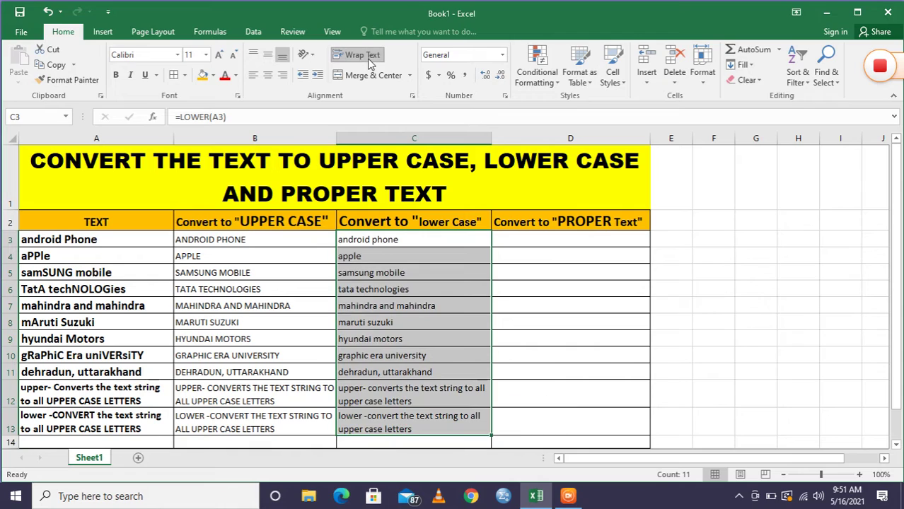
{"action": "left_click", "coordinate": [448, 322]}
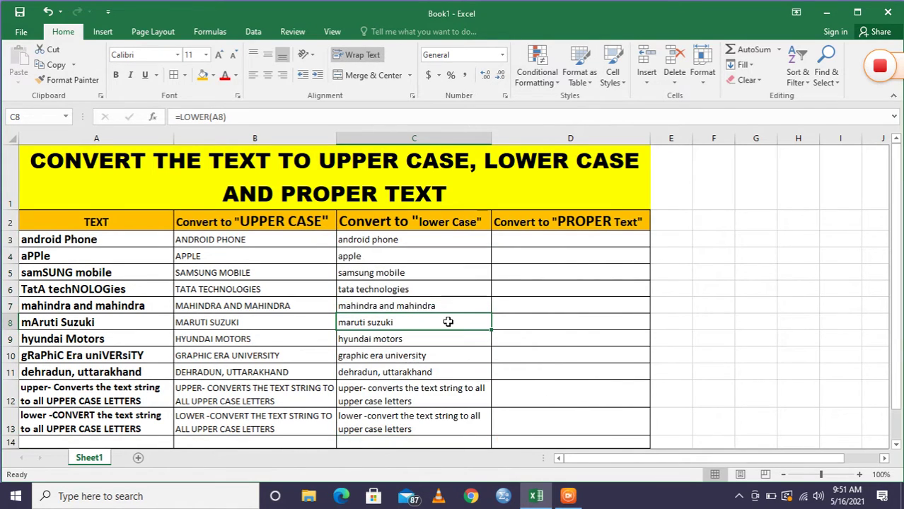
Enter the formula =proper(A3) in cell D3 to convert the first text entry to proper case
{"action": "left_click", "coordinate": [526, 239]}
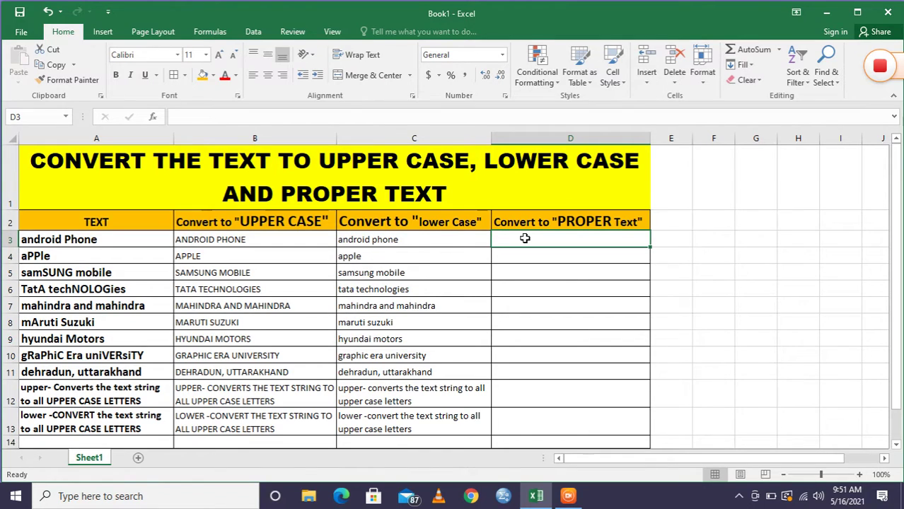
{"action": "type", "text": "="}
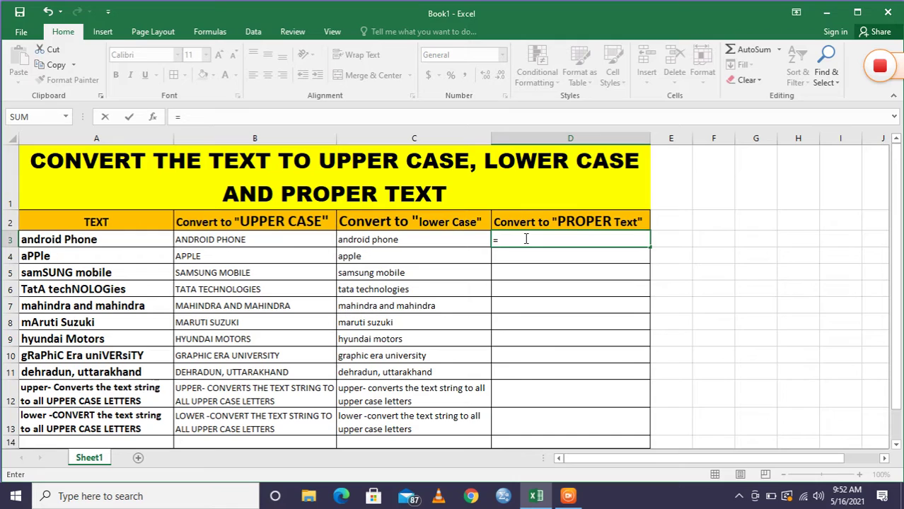
{"action": "type", "text": "proper"}
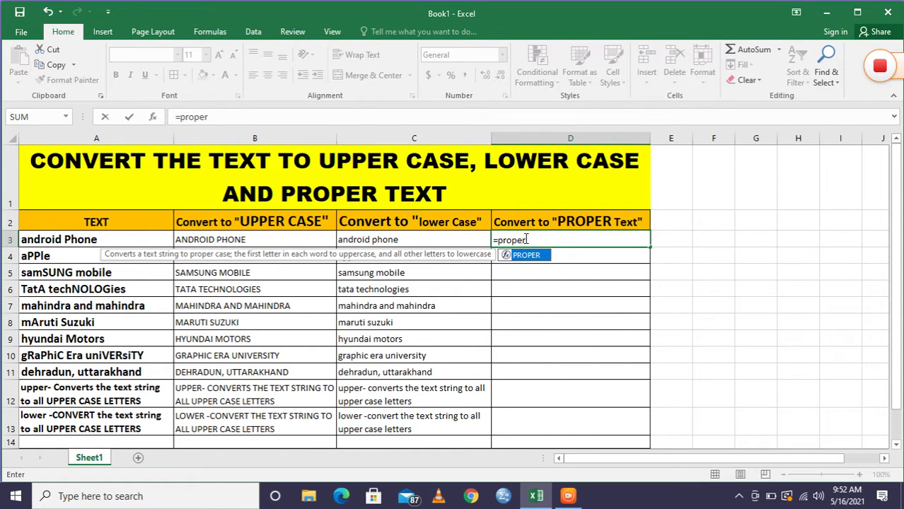
{"action": "type", "text": "("}
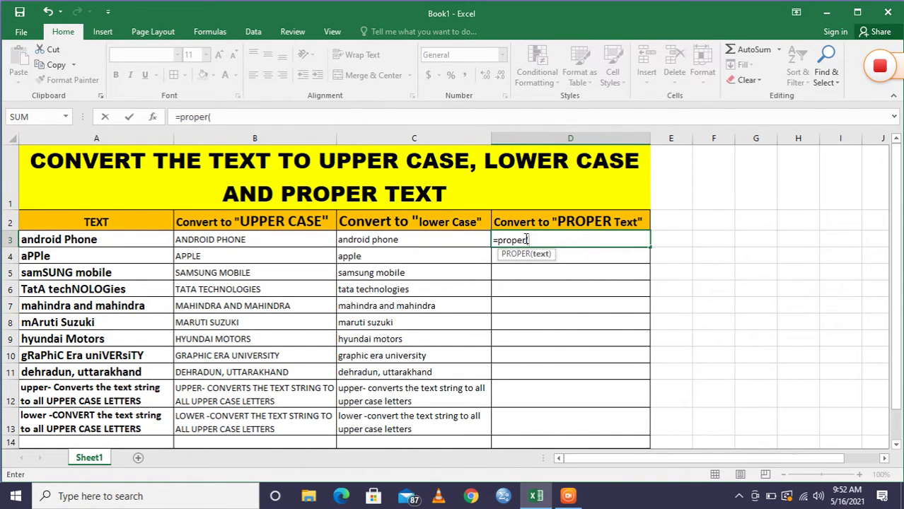
{"action": "left_click", "coordinate": [99, 240]}
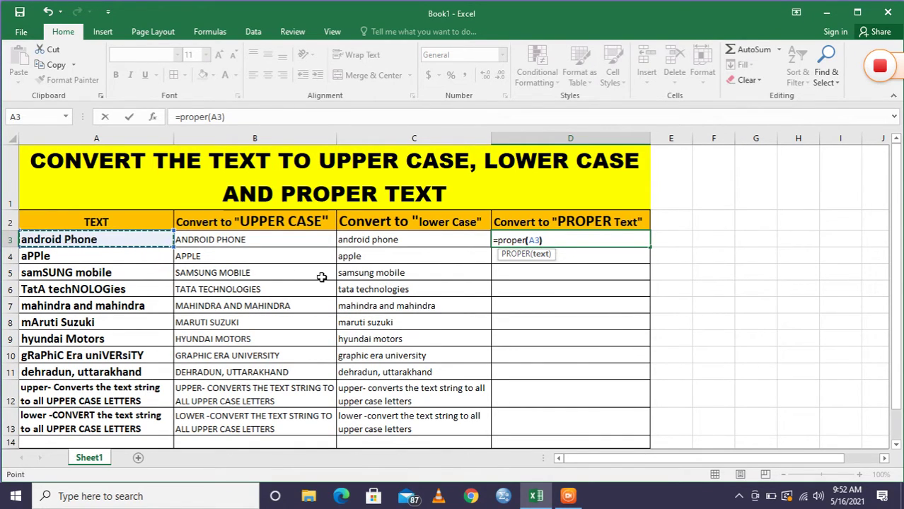
{"action": "type", "text": ")"}
{"action": "key", "text": "Return"}
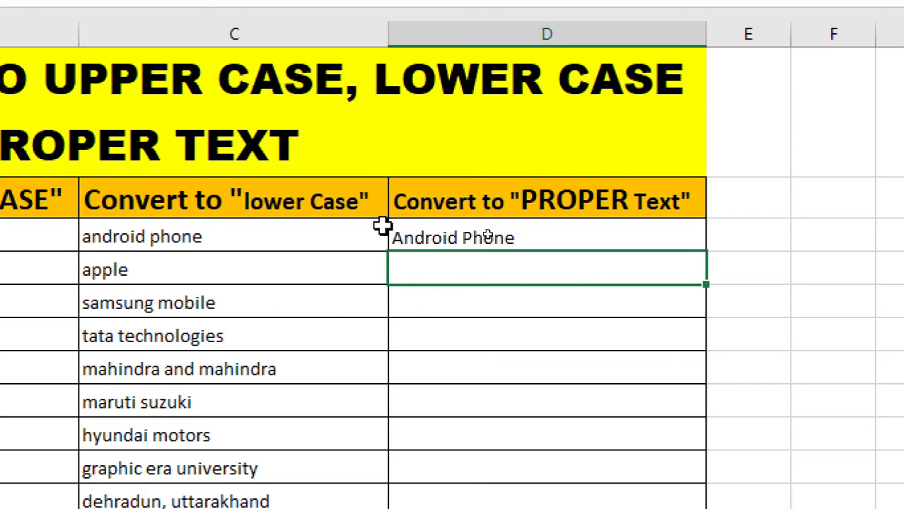
Fill the PROPER formula from D3 down through D13 and wrap the text in column D
{"action": "left_click", "coordinate": [520, 237]}
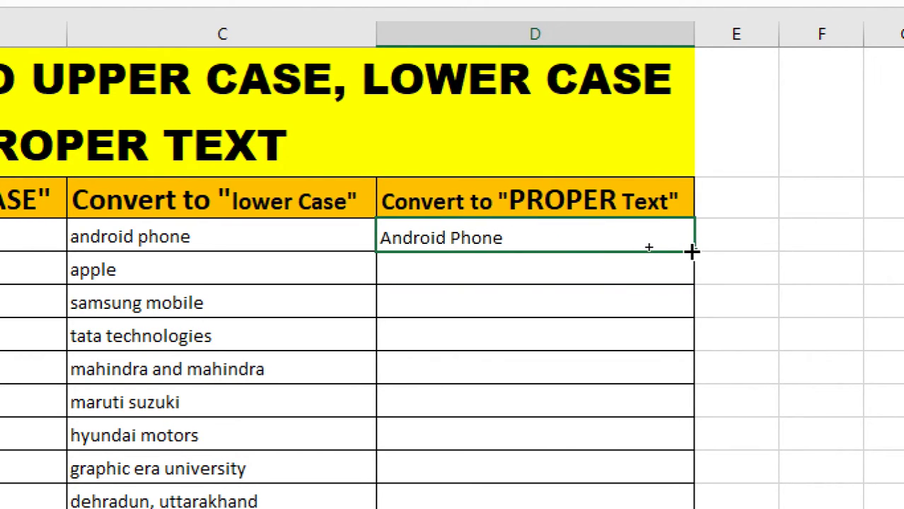
{"action": "left_click_drag", "start_coordinate": [696, 253], "coordinate": [694, 448]}
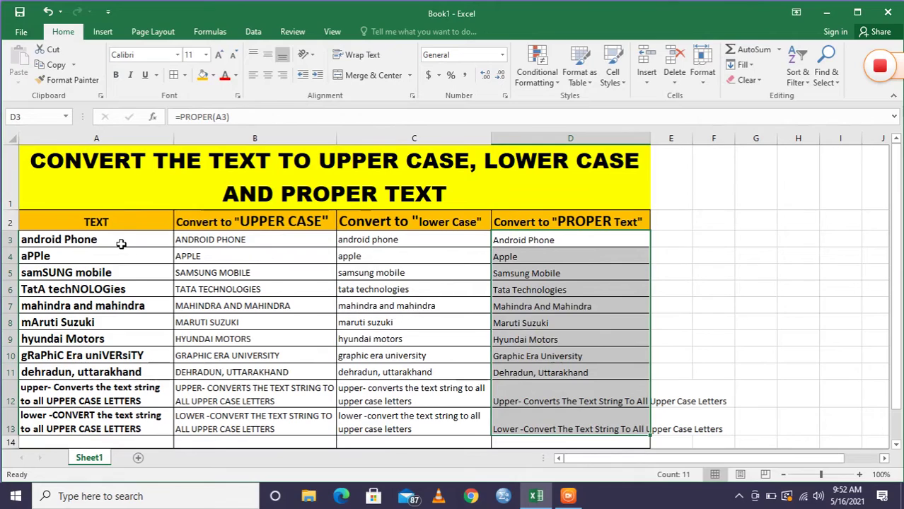
{"action": "left_click", "coordinate": [111, 273]}
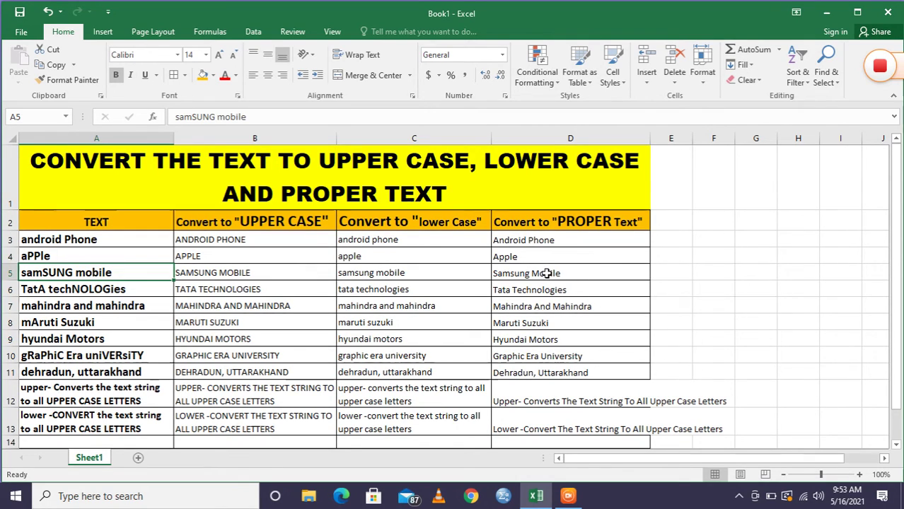
{"action": "left_click", "coordinate": [536, 138]}
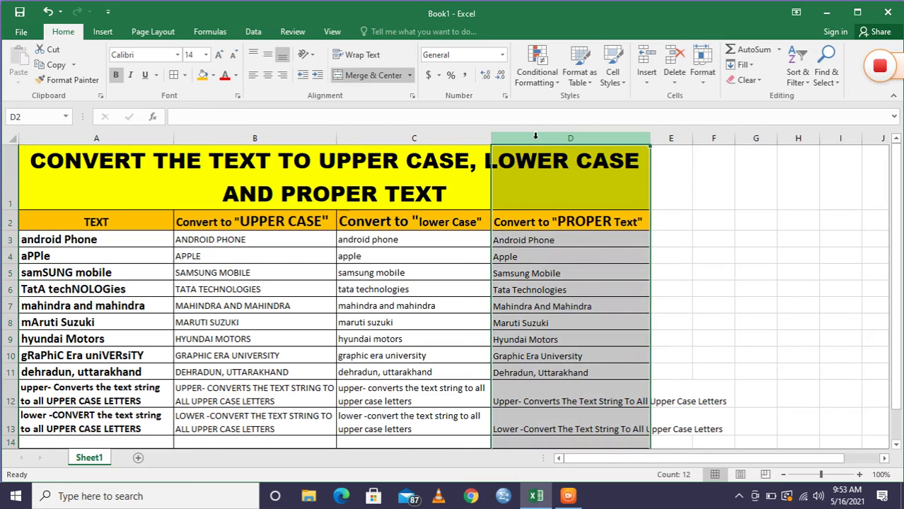
{"action": "left_click", "coordinate": [348, 55]}
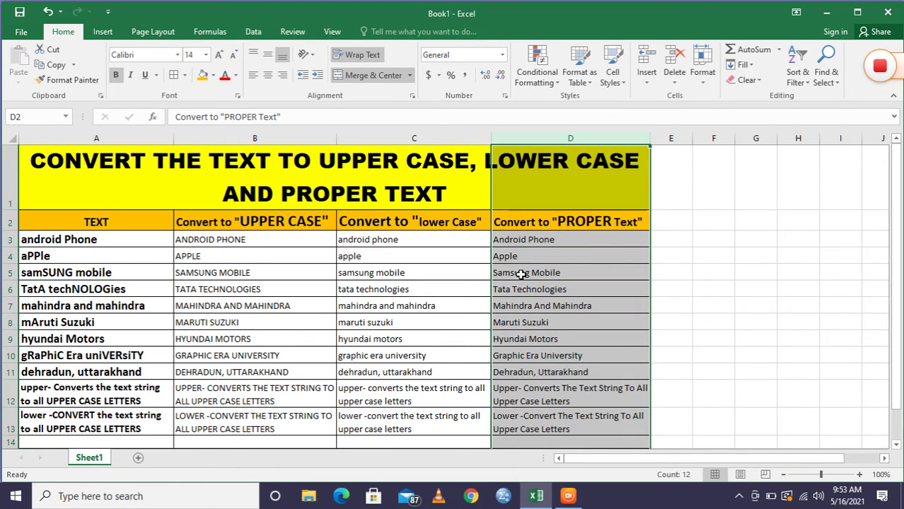